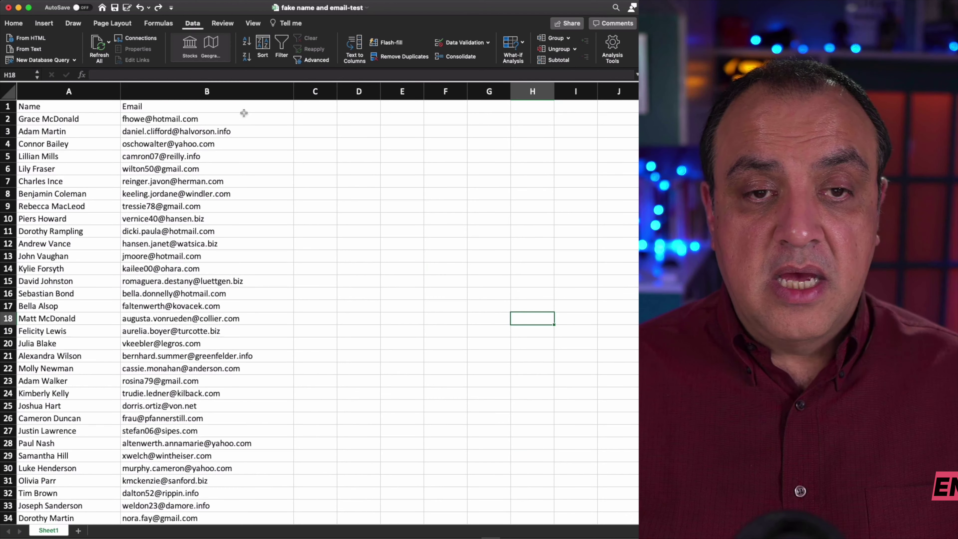
Insert two blank columns between the Name column and the Email column
{"action": "left_click", "coordinate": [223, 93]}
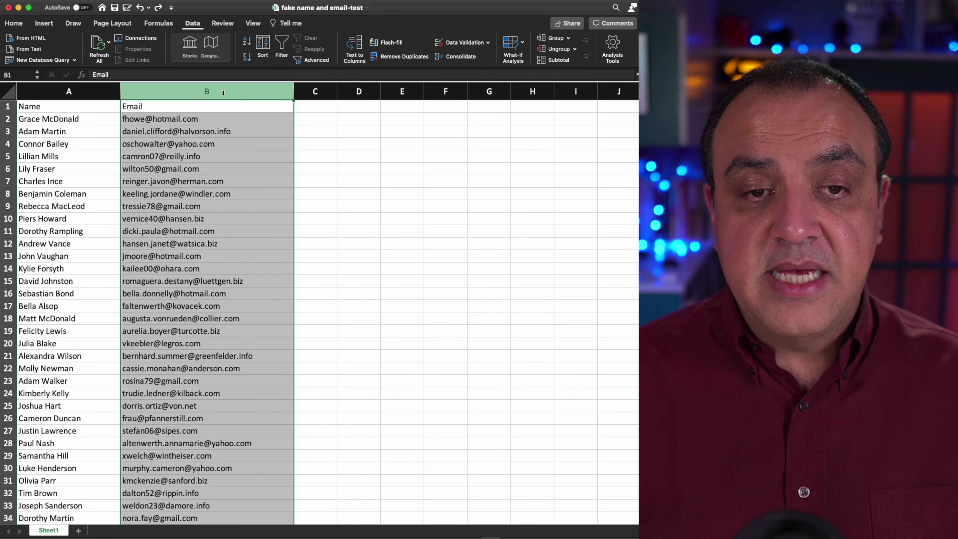
{"action": "right_click", "coordinate": [207, 92]}
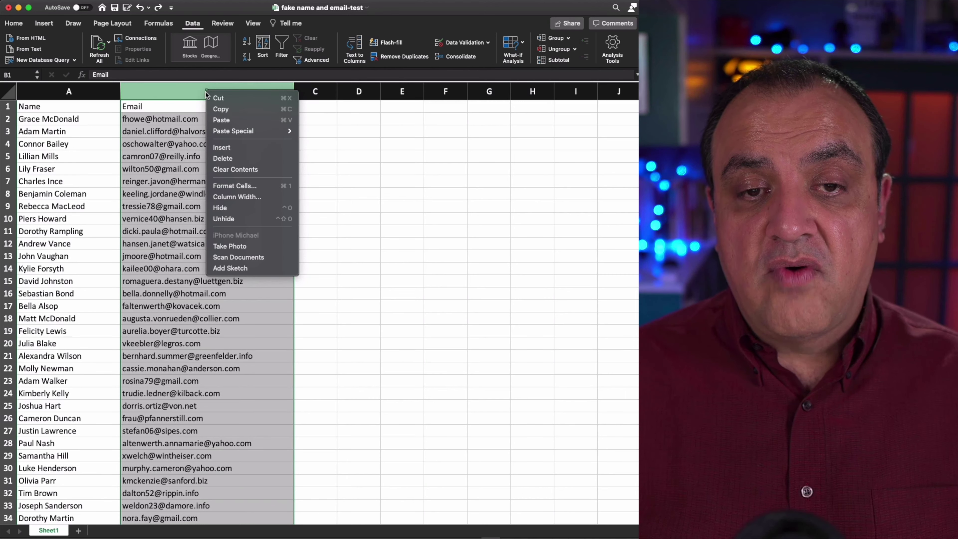
{"action": "left_click", "coordinate": [225, 148]}
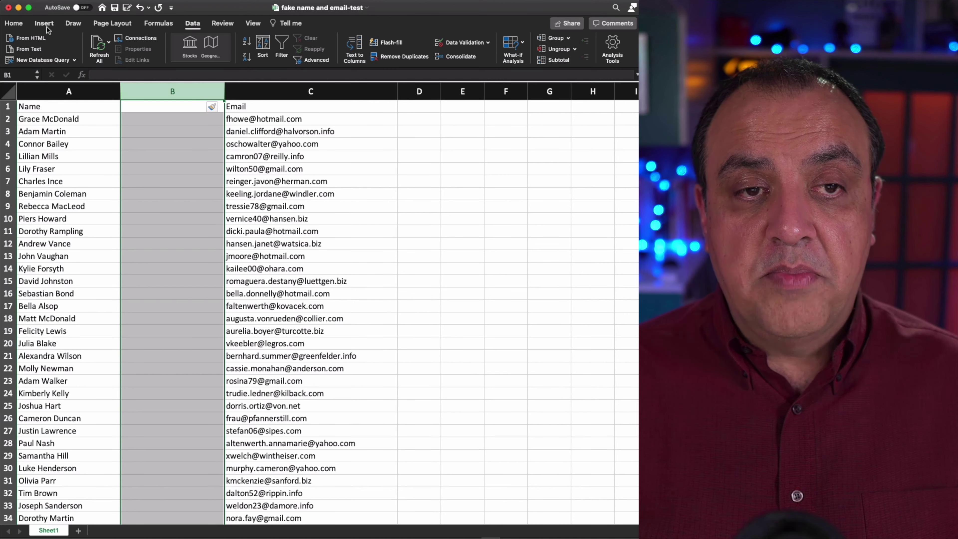
{"action": "right_click", "coordinate": [166, 91]}
{"action": "left_click", "coordinate": [189, 149]}
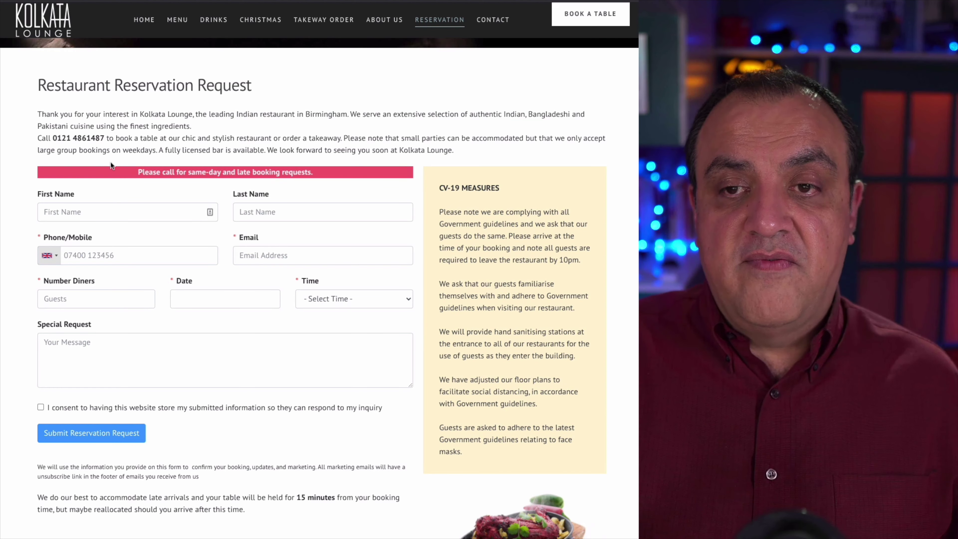
In the browser, examine the fields of the Kolkata Lounge restaurant reservation request form, including how it asks for names
{"action": "scroll", "coordinate": [188, 177], "scroll_direction": "up", "scroll_amount": 6}
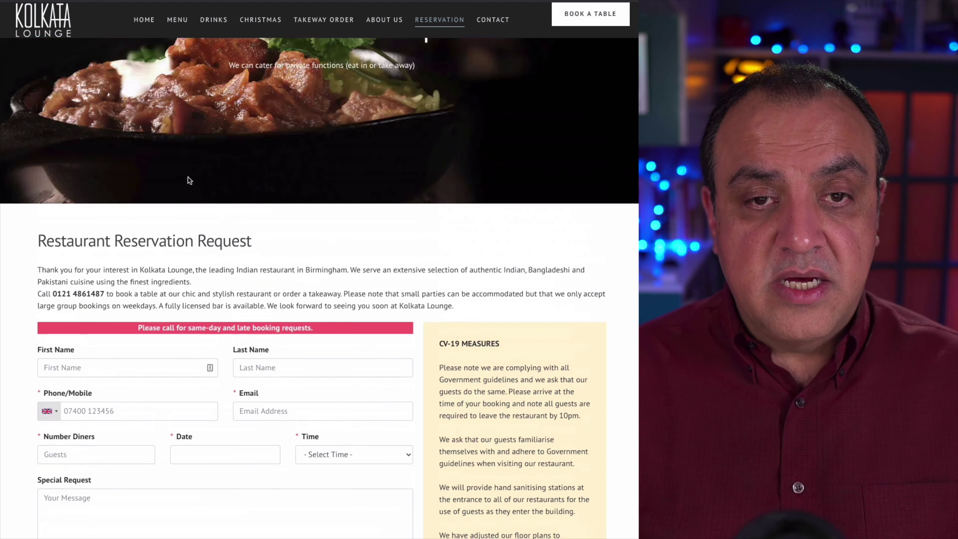
{"action": "scroll", "coordinate": [188, 177], "scroll_direction": "down", "scroll_amount": 1}
{"action": "scroll", "coordinate": [188, 177], "scroll_direction": "up", "scroll_amount": 1}
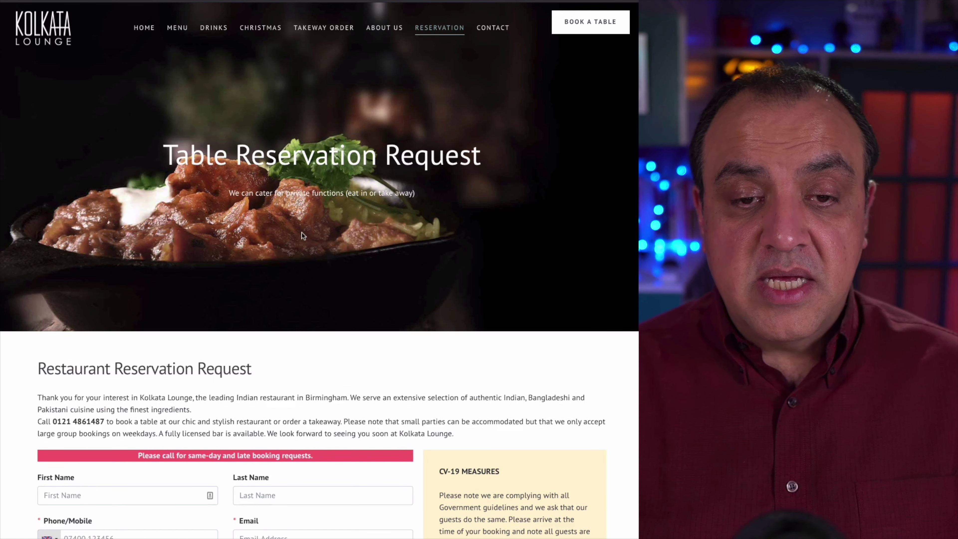
{"action": "scroll", "coordinate": [302, 233], "scroll_direction": "down", "scroll_amount": 3}
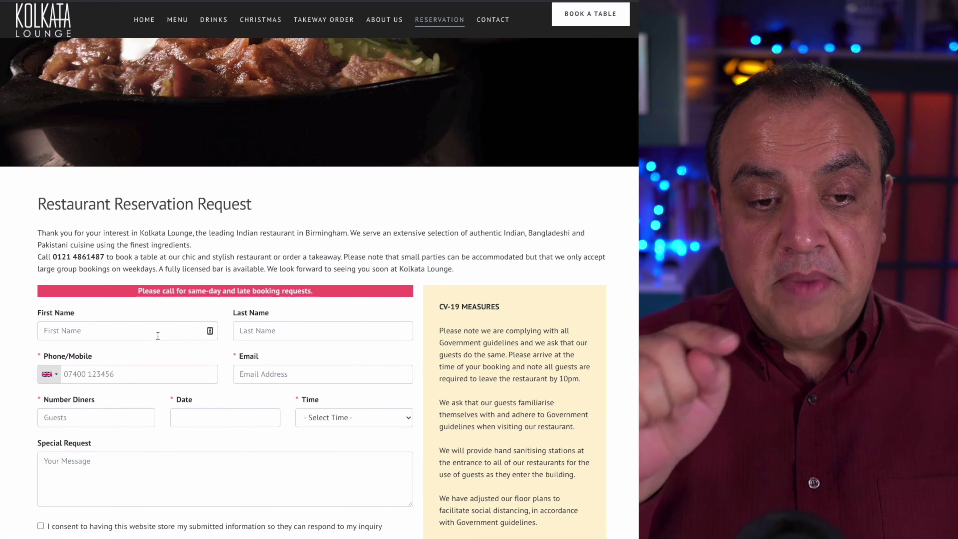
{"action": "scroll", "coordinate": [158, 336], "scroll_direction": "down", "scroll_amount": 3}
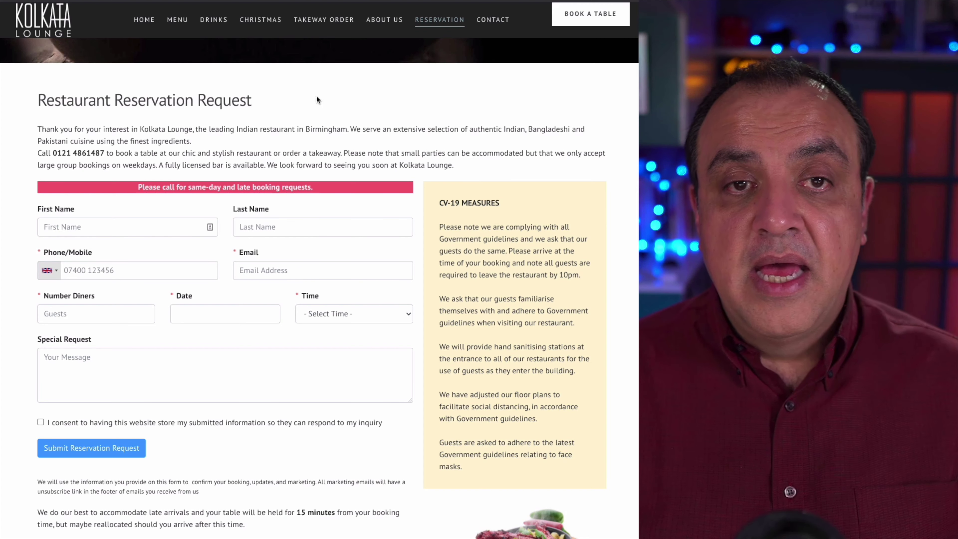
{"action": "left_click_drag", "start_coordinate": [566, 1], "coordinate": [0, 1]}
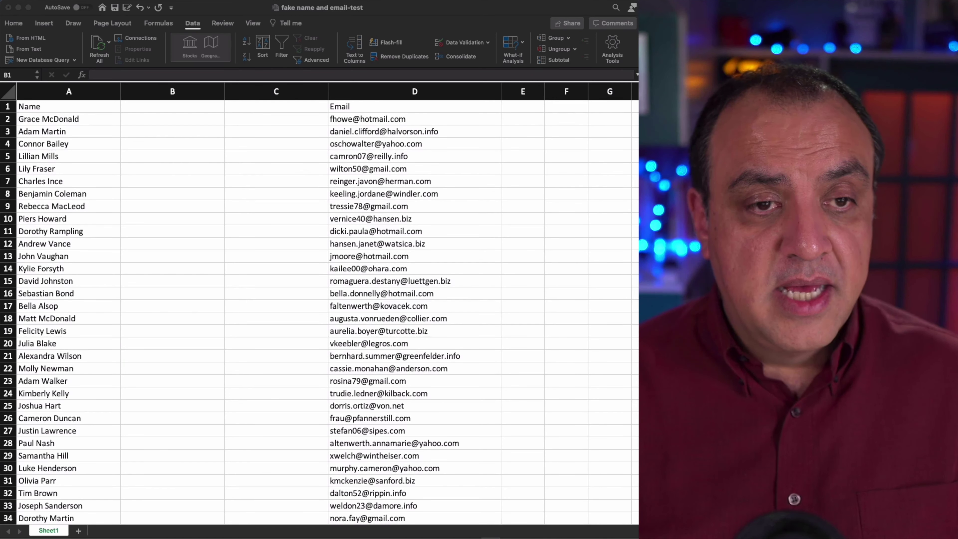
Start Text to Columns on the Name column A as delimited data, with Space as the only delimiter
{"action": "scroll", "coordinate": [88, 96], "scroll_direction": "right", "scroll_amount": 1}
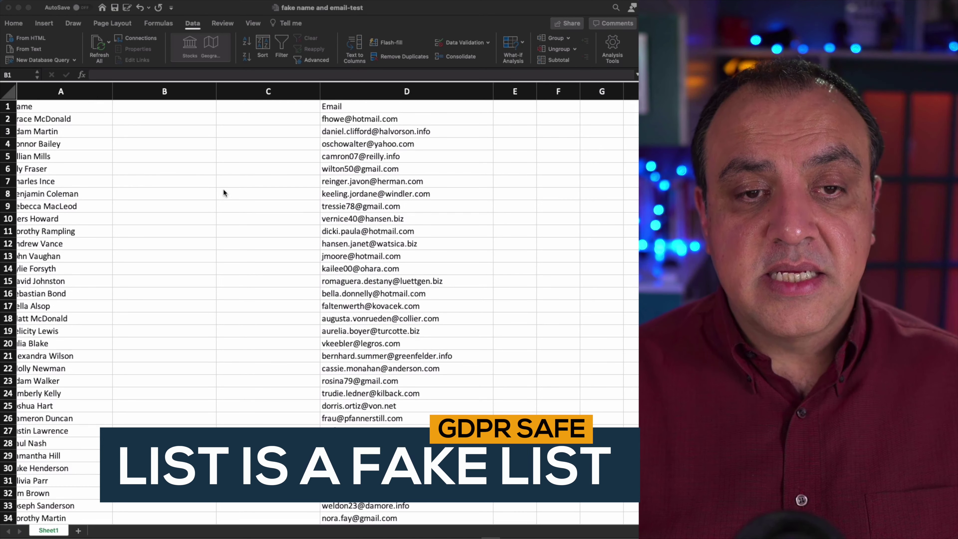
{"action": "scroll", "coordinate": [189, 185], "scroll_direction": "left", "scroll_amount": 1}
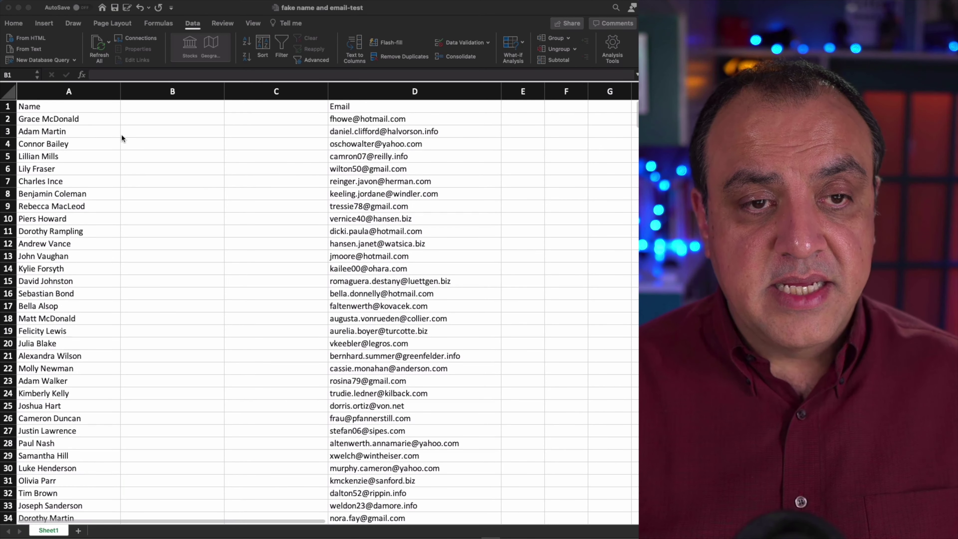
{"action": "left_click", "coordinate": [79, 95]}
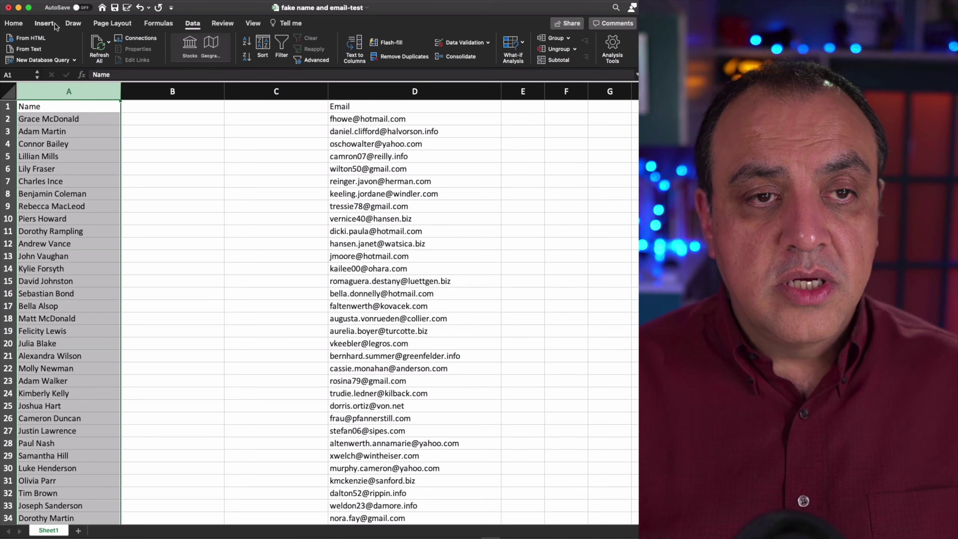
{"action": "left_click", "coordinate": [14, 25]}
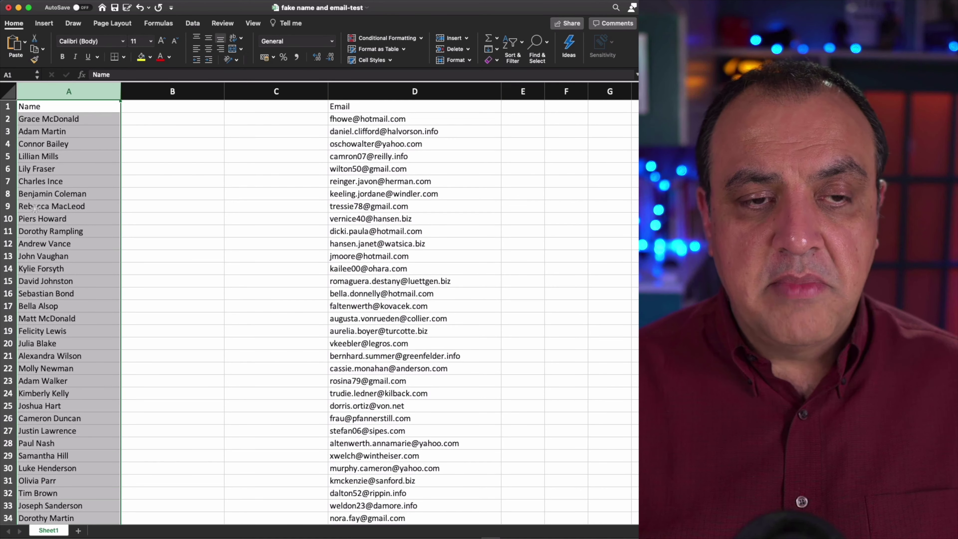
{"action": "left_click", "coordinate": [194, 25]}
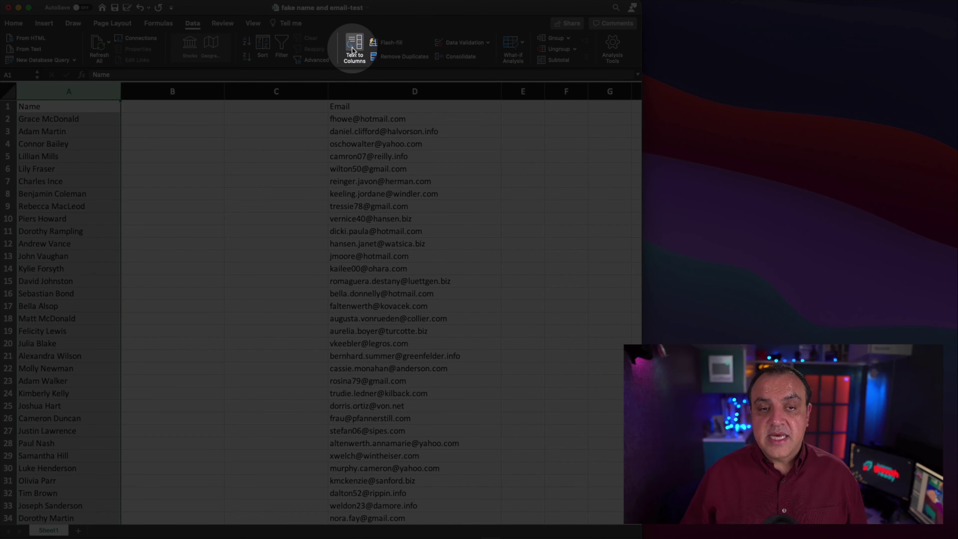
{"action": "left_click", "coordinate": [352, 51]}
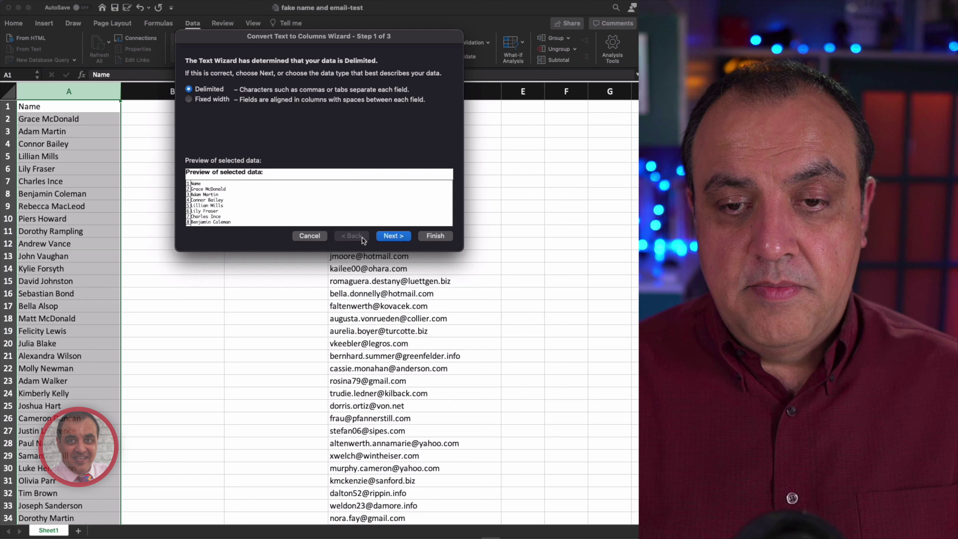
{"action": "left_click", "coordinate": [393, 235]}
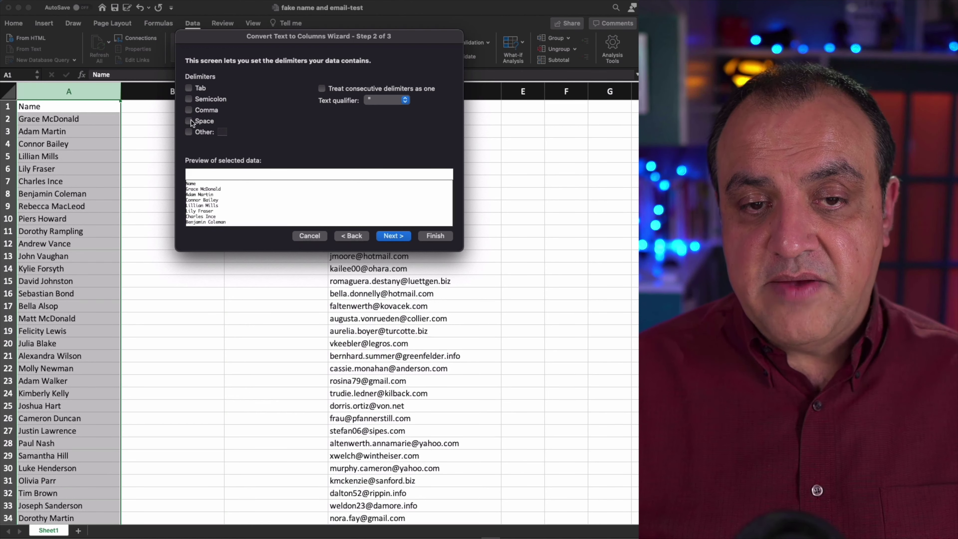
{"action": "left_click", "coordinate": [189, 121]}
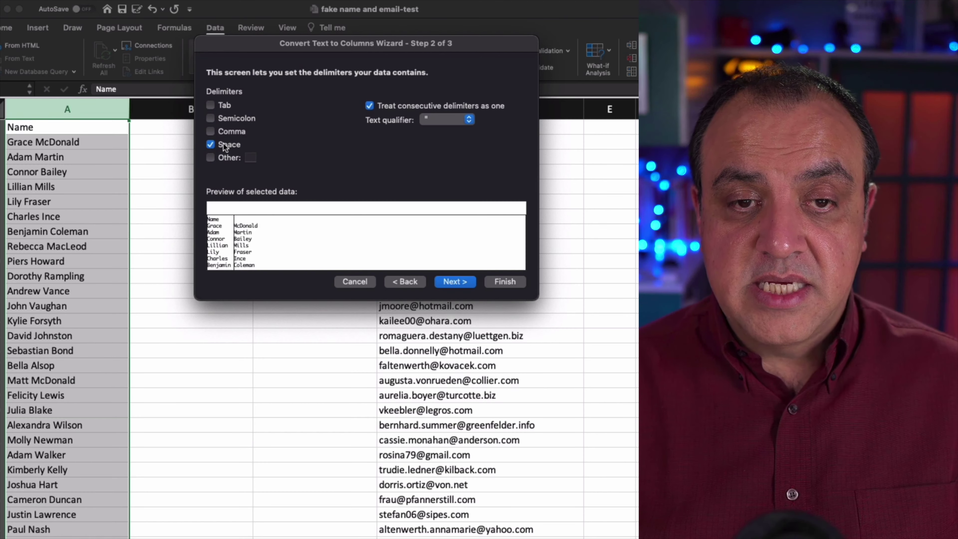
{"action": "left_click", "coordinate": [225, 145]}
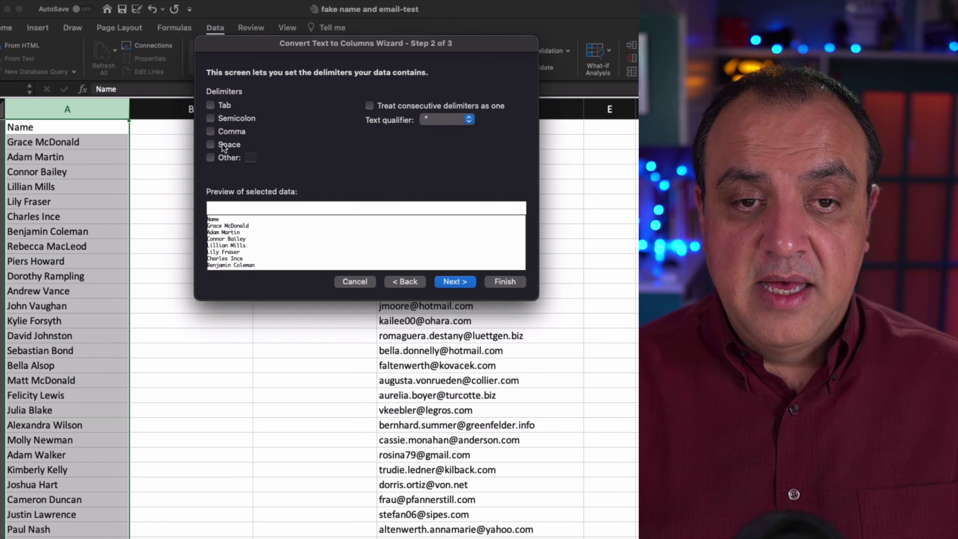
{"action": "left_click", "coordinate": [222, 145]}
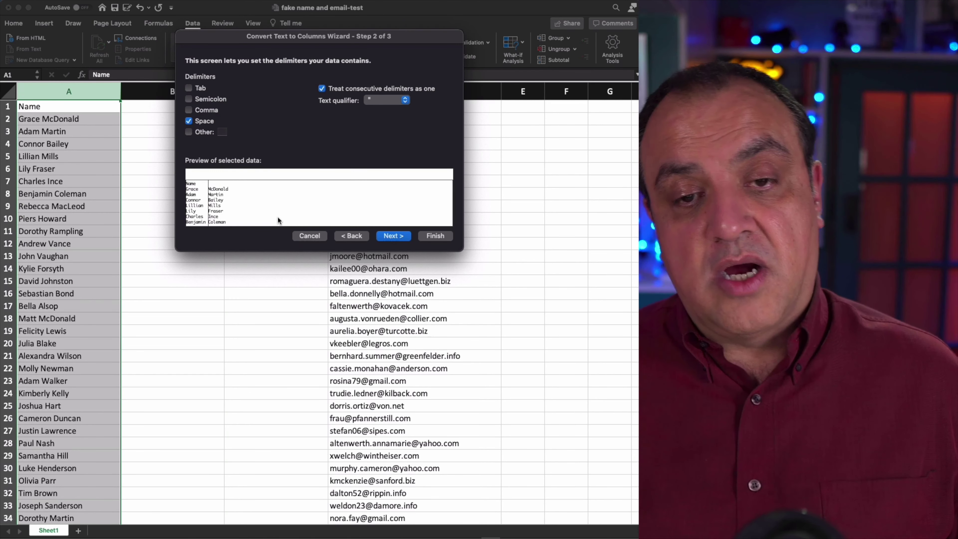
Set the destination of the split names to column B (=$B:$B) and finish the Text to Columns conversion
{"action": "left_click", "coordinate": [393, 235]}
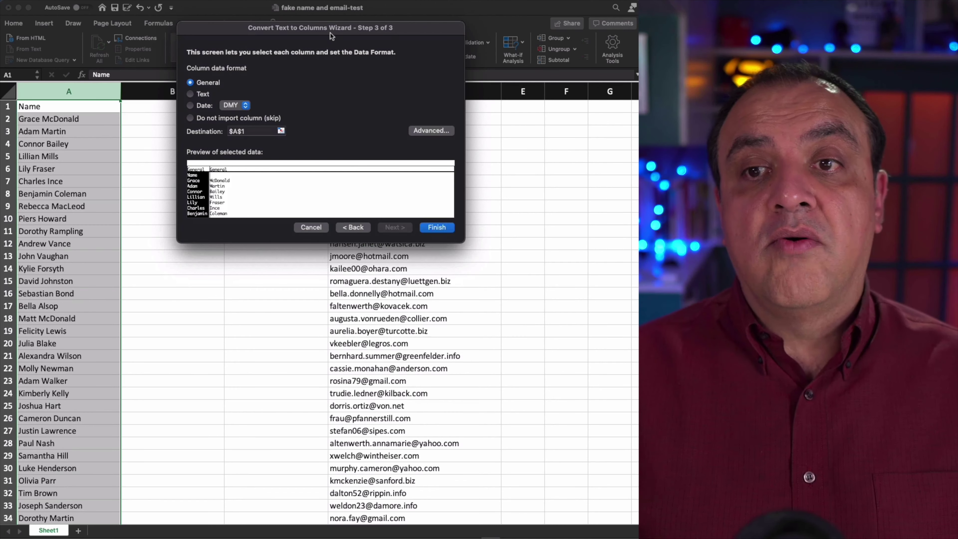
{"action": "left_click_drag", "start_coordinate": [330, 33], "coordinate": [314, 34]}
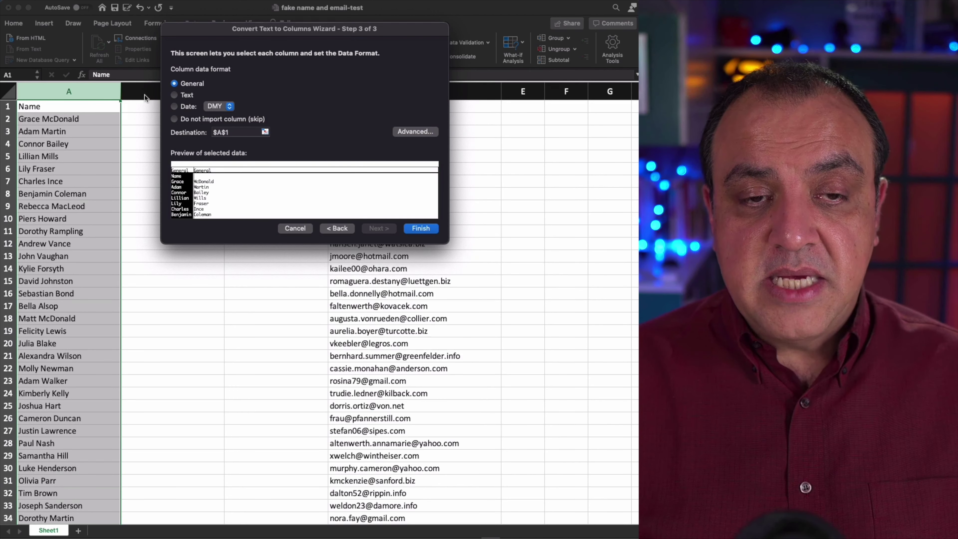
{"action": "left_click_drag", "start_coordinate": [297, 39], "coordinate": [412, 50]}
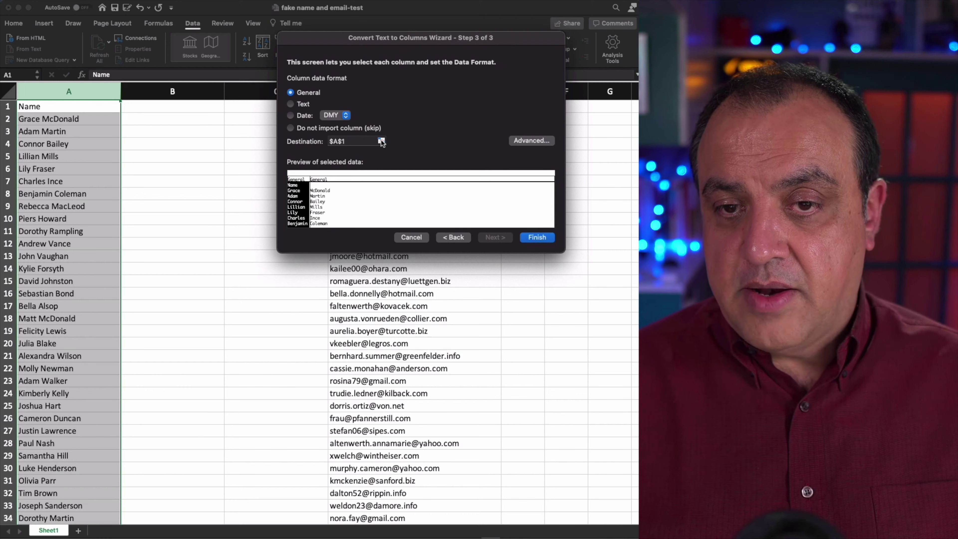
{"action": "left_click", "coordinate": [382, 142]}
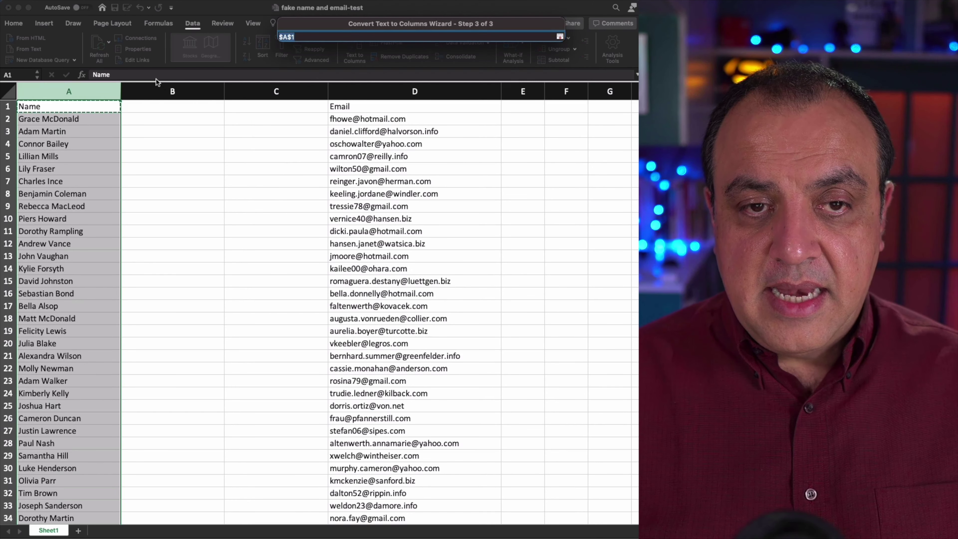
{"action": "left_click", "coordinate": [155, 86]}
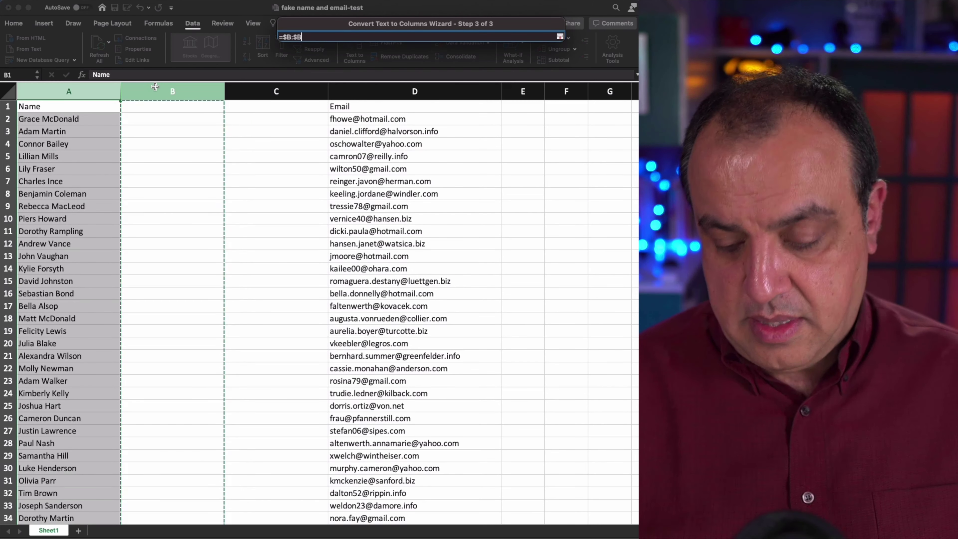
{"action": "key", "text": "Return"}
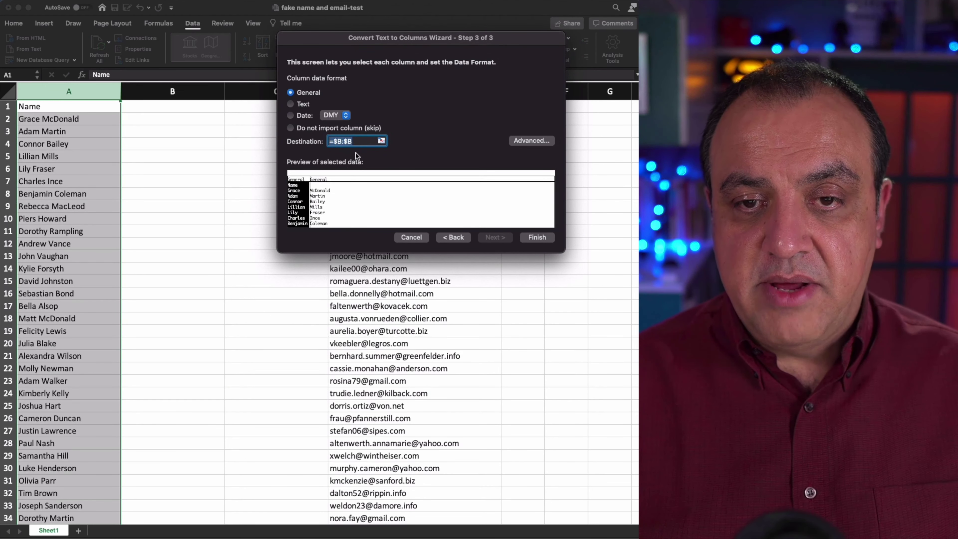
{"action": "left_click_drag", "start_coordinate": [419, 48], "coordinate": [368, 134]}
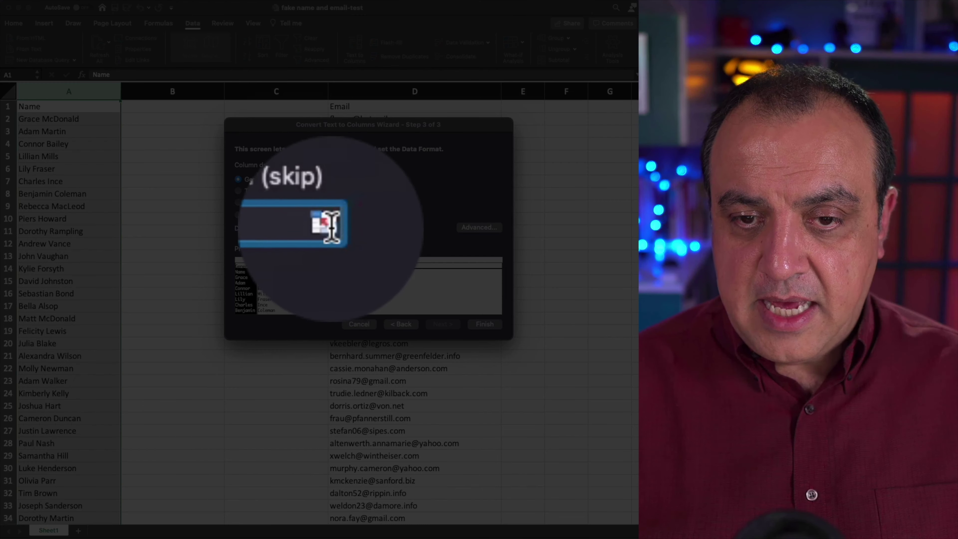
{"action": "left_click", "coordinate": [329, 228]}
{"action": "left_click", "coordinate": [190, 92]}
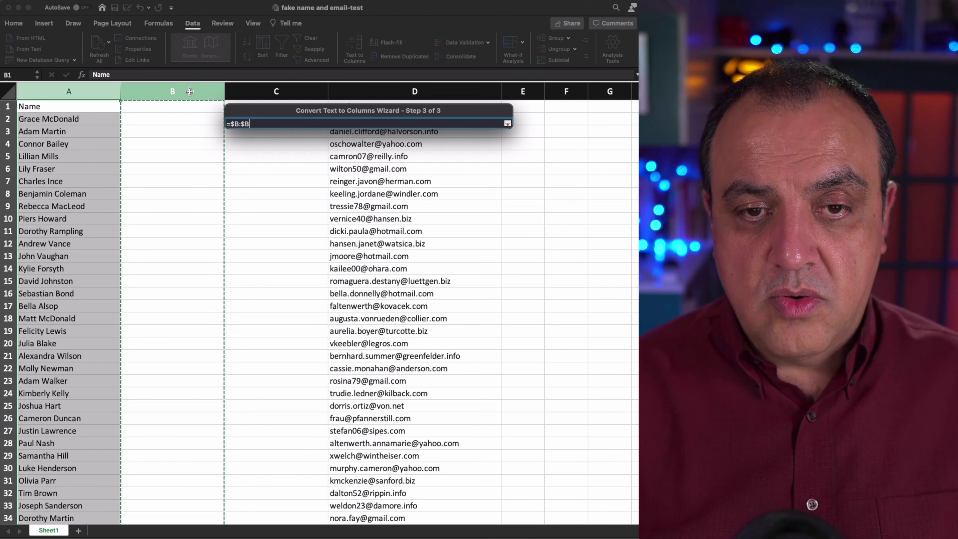
{"action": "key", "text": "Return"}
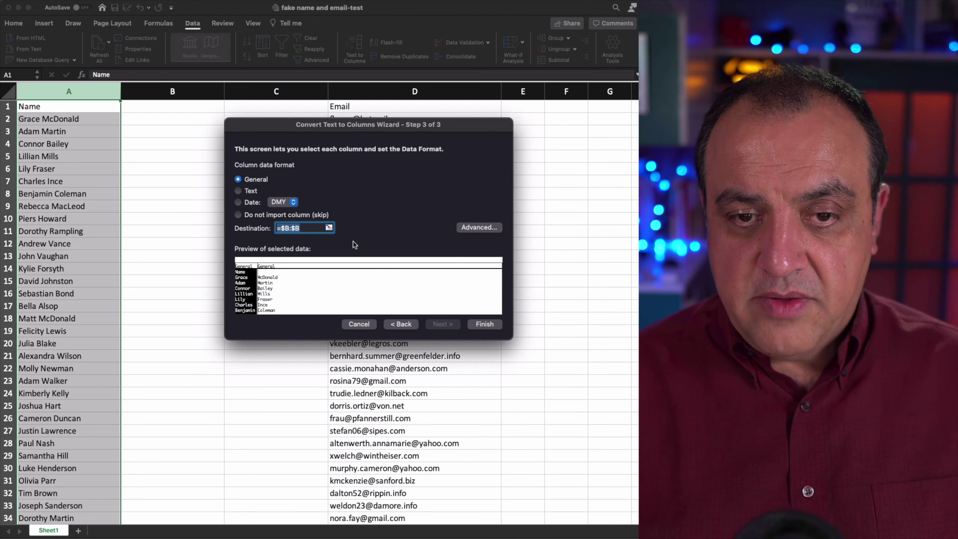
{"action": "left_click", "coordinate": [485, 325]}
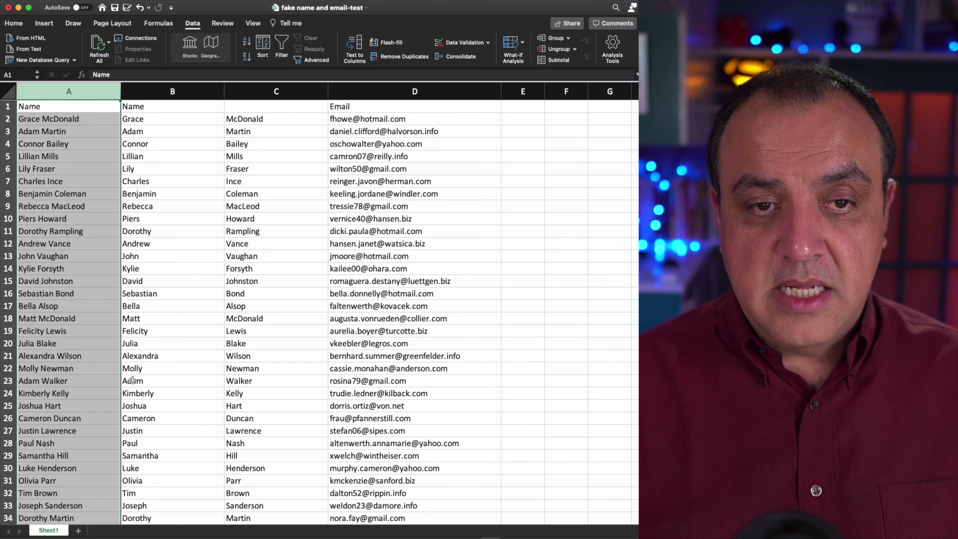
Hide column A with the original full names and select header cell B1 of the first-name column
{"action": "right_click", "coordinate": [87, 92]}
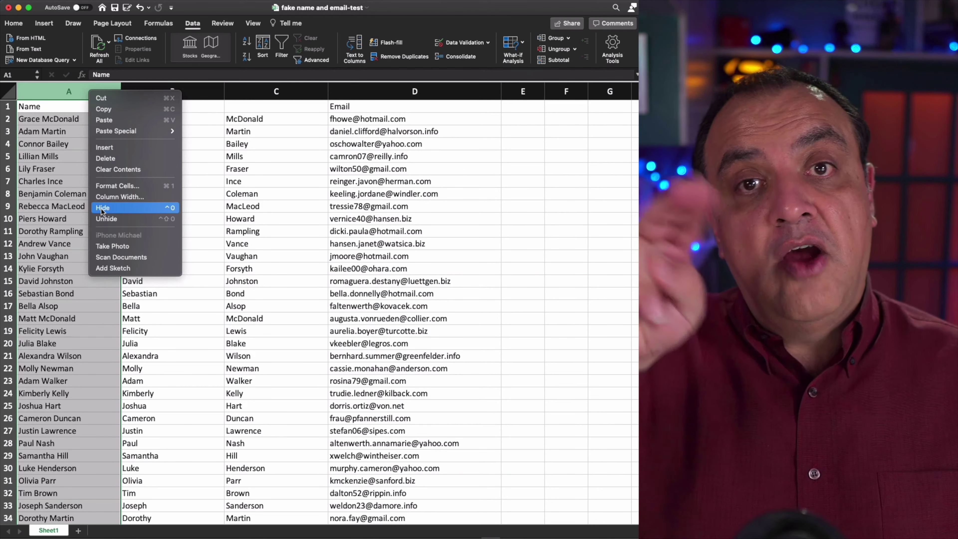
{"action": "left_click", "coordinate": [101, 207]}
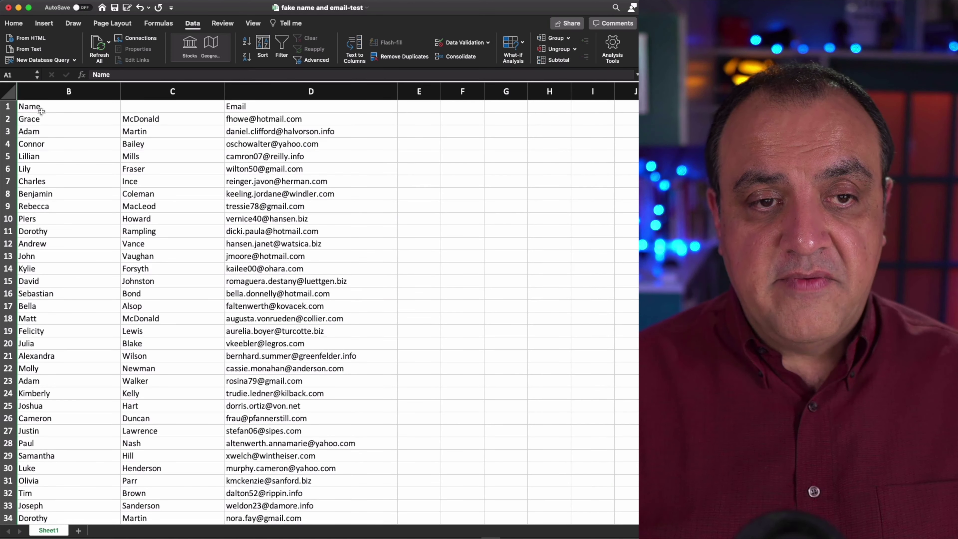
{"action": "left_click", "coordinate": [44, 108]}
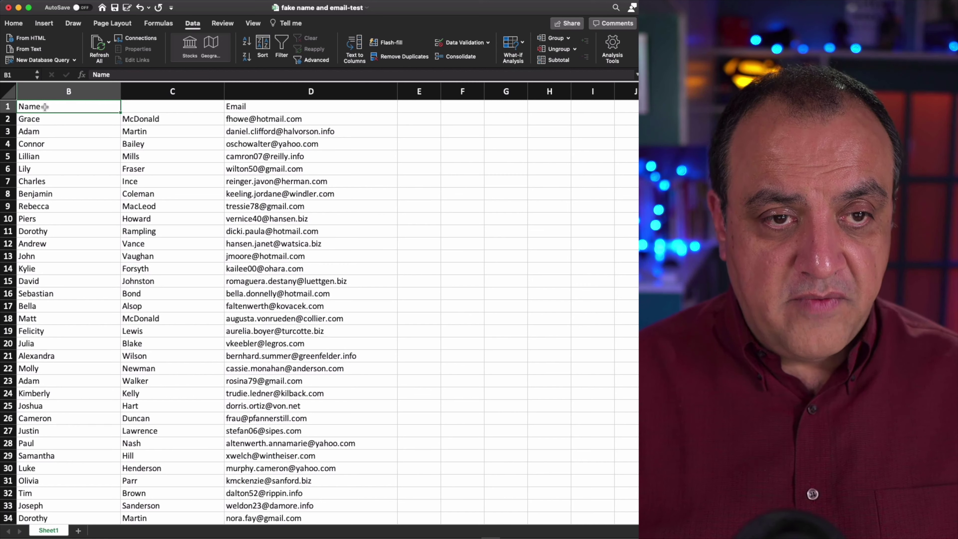